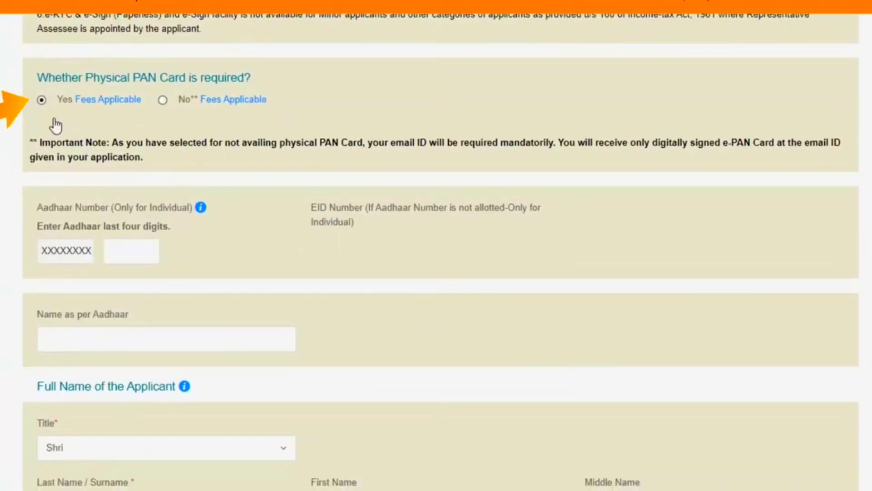
Keep the physical PAN card option on Yes and enter the last four digits of the applicant's Aadhaar number
{"action": "mouse_move", "coordinate": [172, 93]}
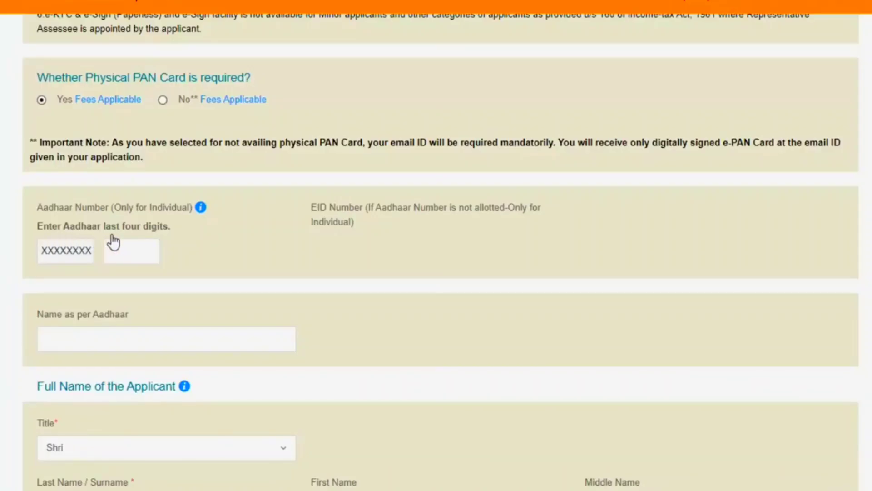
{"action": "left_click", "coordinate": [127, 249]}
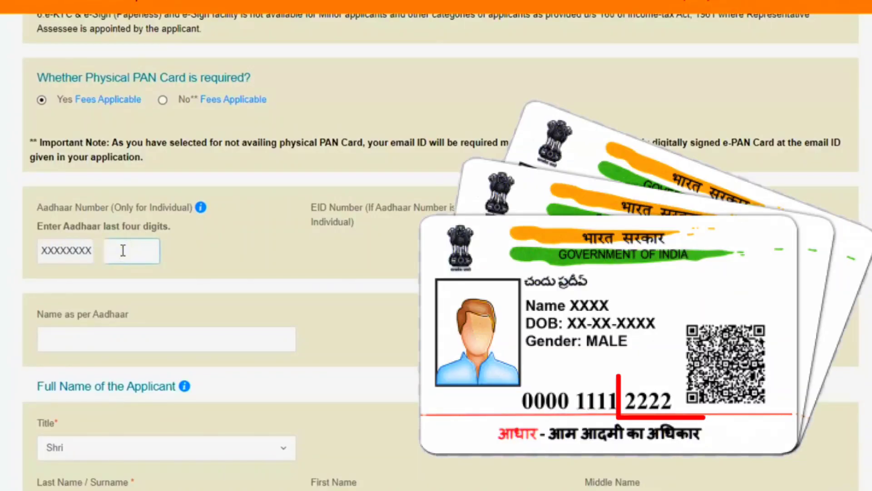
{"action": "left_click", "coordinate": [81, 251]}
{"action": "left_click", "coordinate": [149, 251]}
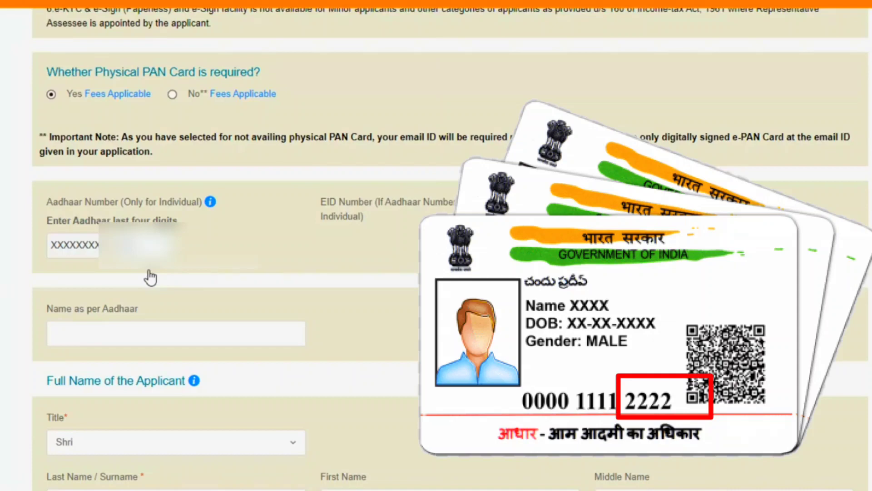
Fill in the applicant's name as per Aadhaar and the father's surname and first name, and continue to the contact details
{"action": "left_click", "coordinate": [139, 334]}
{"action": "scroll", "coordinate": [139, 334], "scroll_direction": "down", "scroll_amount": 5}
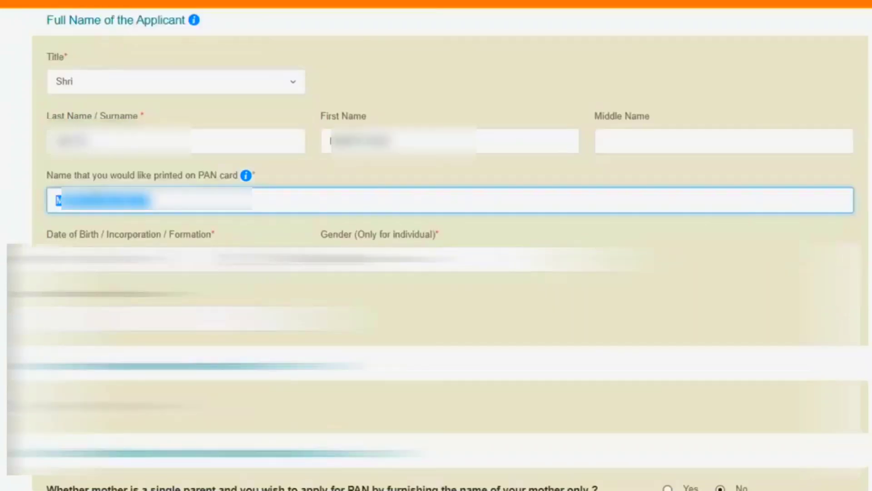
{"action": "left_click", "coordinate": [58, 200]}
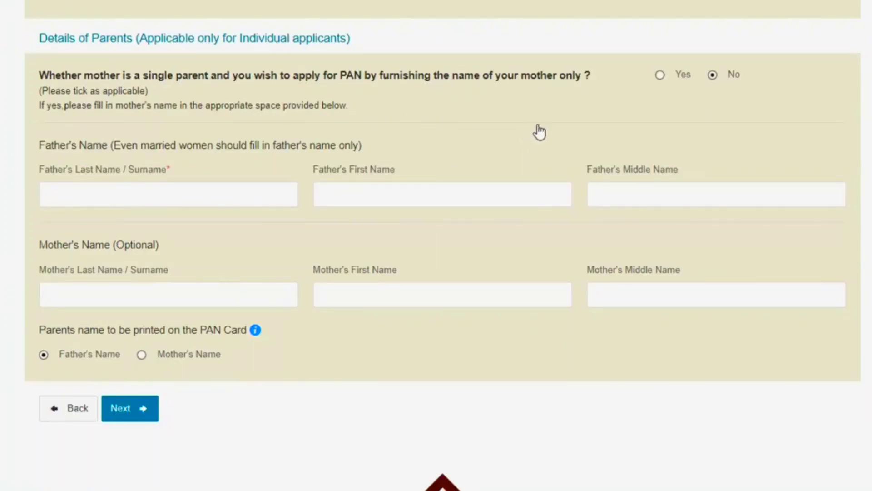
{"action": "left_click", "coordinate": [92, 197]}
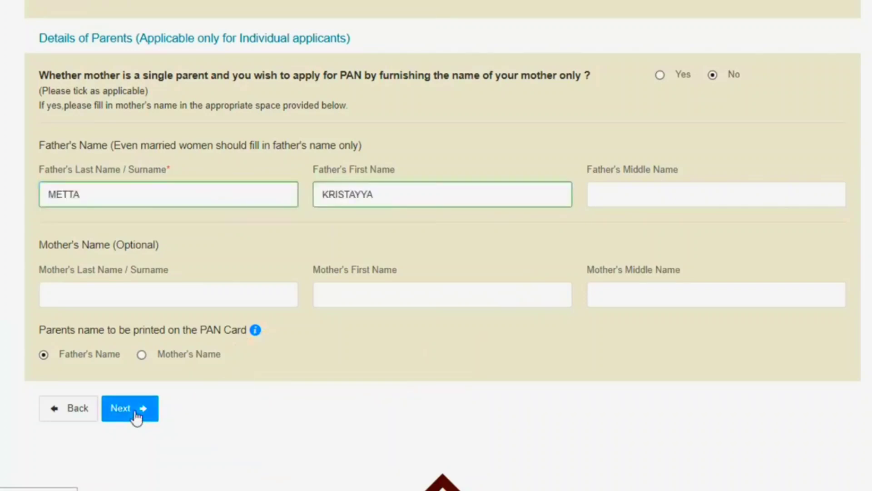
{"action": "left_click", "coordinate": [134, 411]}
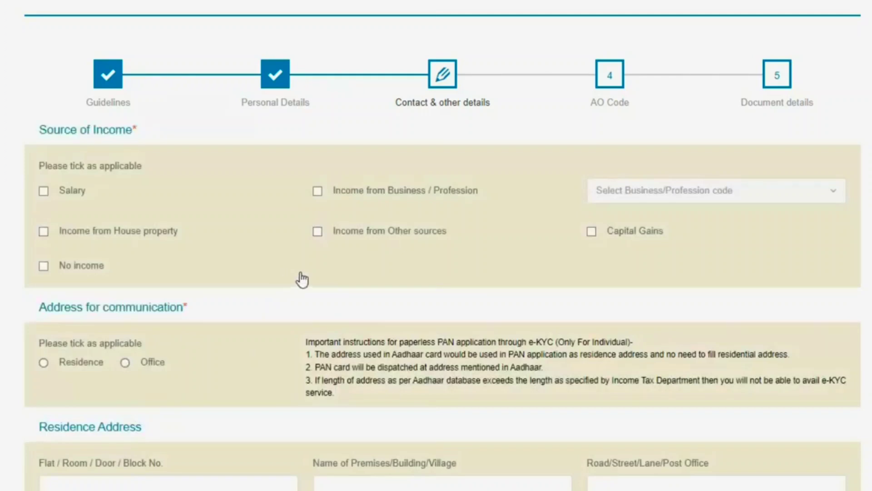
Set the source of income to No income and the address for communication to Residence
{"action": "left_click", "coordinate": [41, 267]}
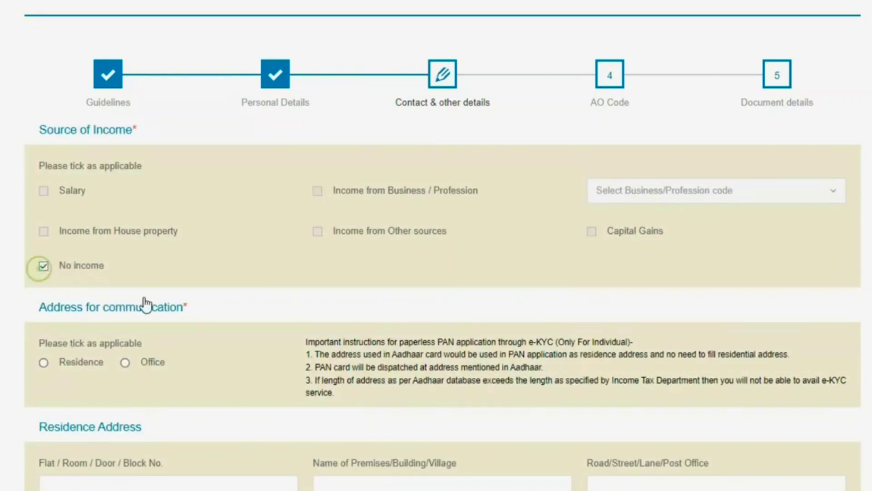
{"action": "scroll", "coordinate": [145, 306], "scroll_direction": "down", "scroll_amount": 3}
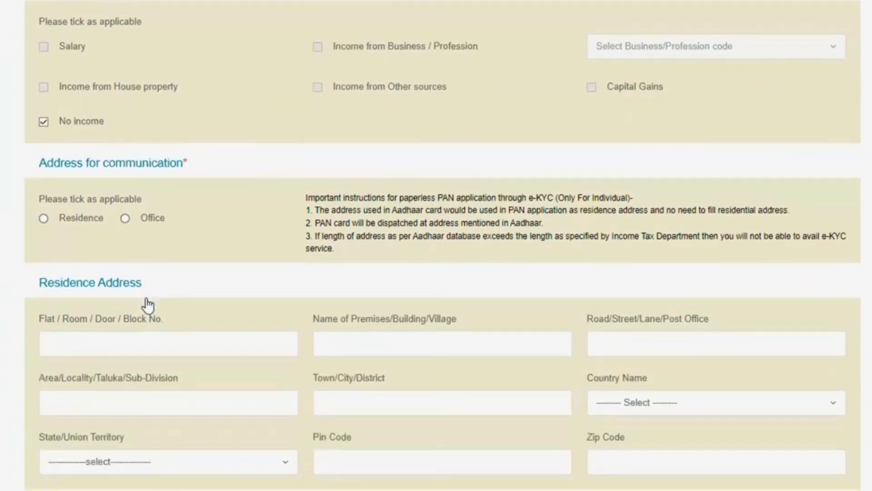
{"action": "left_click", "coordinate": [43, 219]}
{"action": "scroll", "coordinate": [114, 253], "scroll_direction": "down", "scroll_amount": 5}
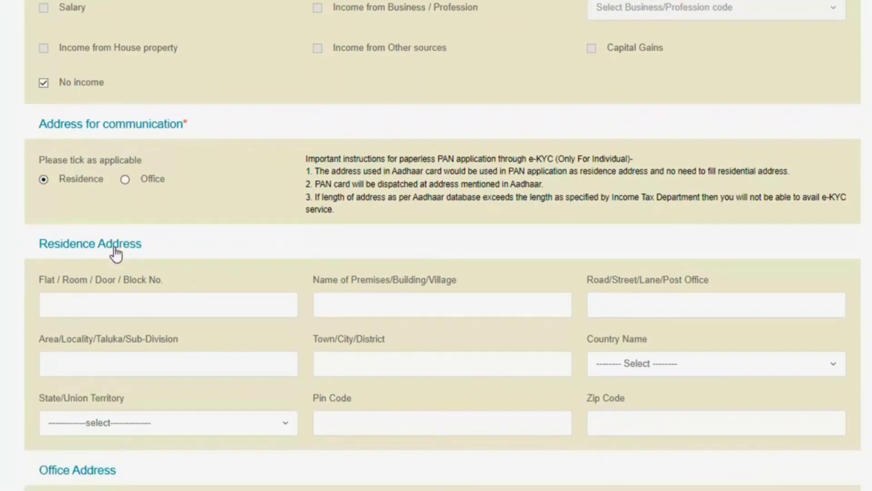
Set the telephone country code to INDIA (91), narrowing the country list with "IND"
{"action": "left_click", "coordinate": [123, 131]}
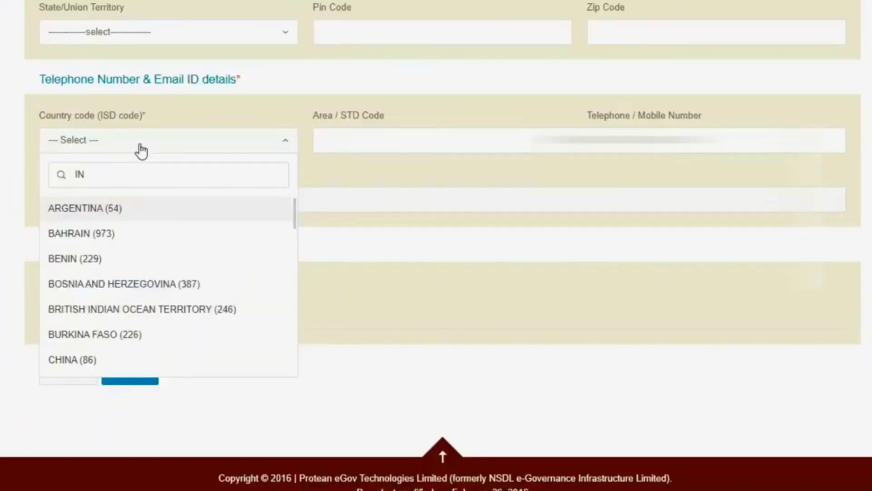
{"action": "type", "text": "D"}
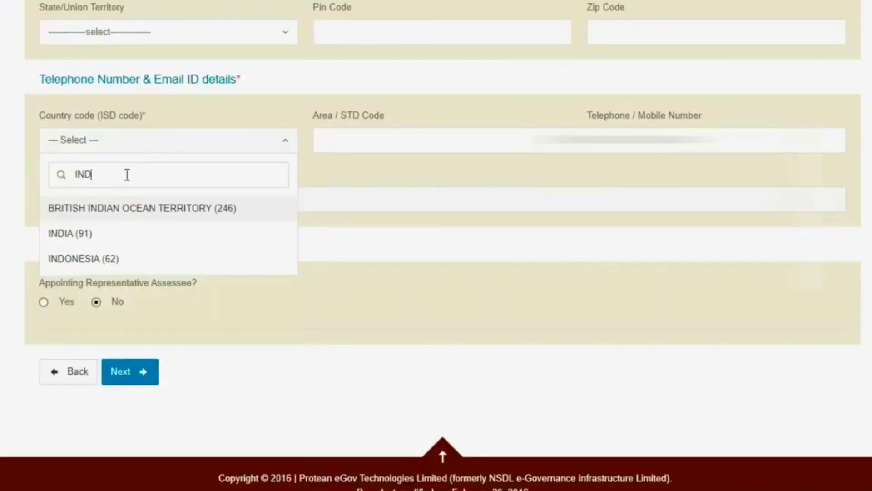
{"action": "left_click", "coordinate": [83, 234]}
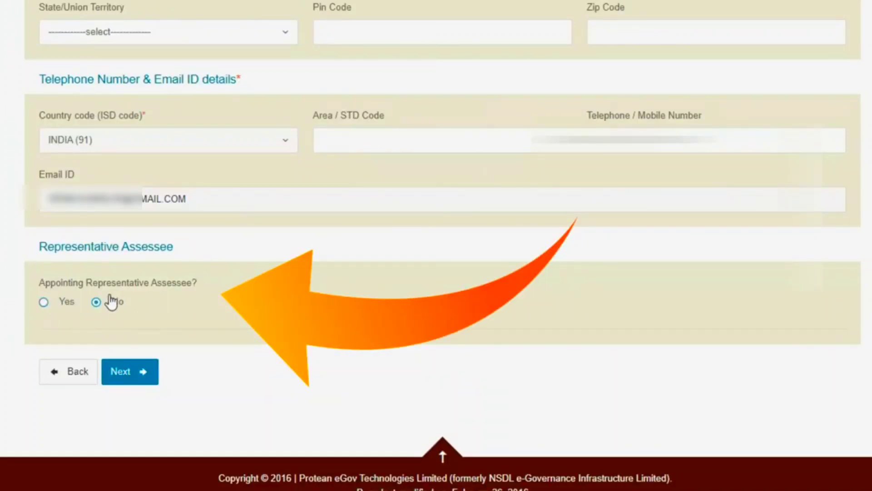
Continue to the AO Code section and, with Andhra Pradesh and Srikakulam as state and city, proceed to the document details
{"action": "left_click", "coordinate": [137, 387]}
{"action": "left_click", "coordinate": [44, 137]}
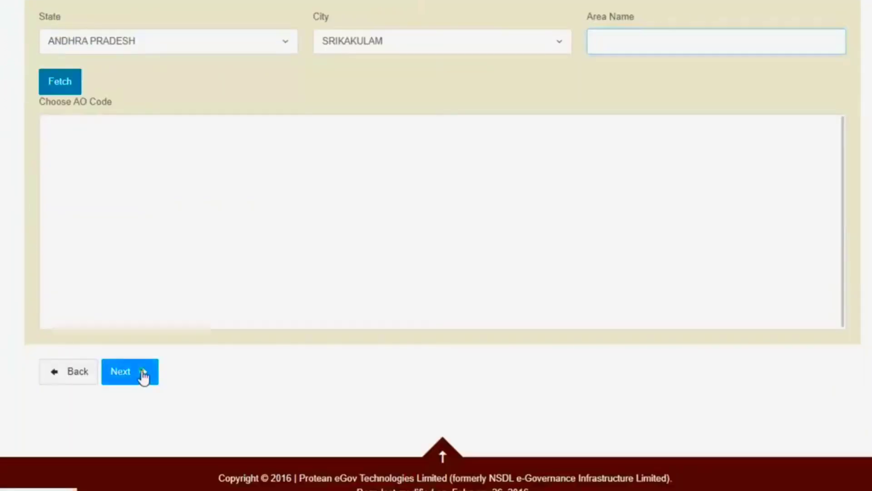
{"action": "left_click", "coordinate": [141, 372]}
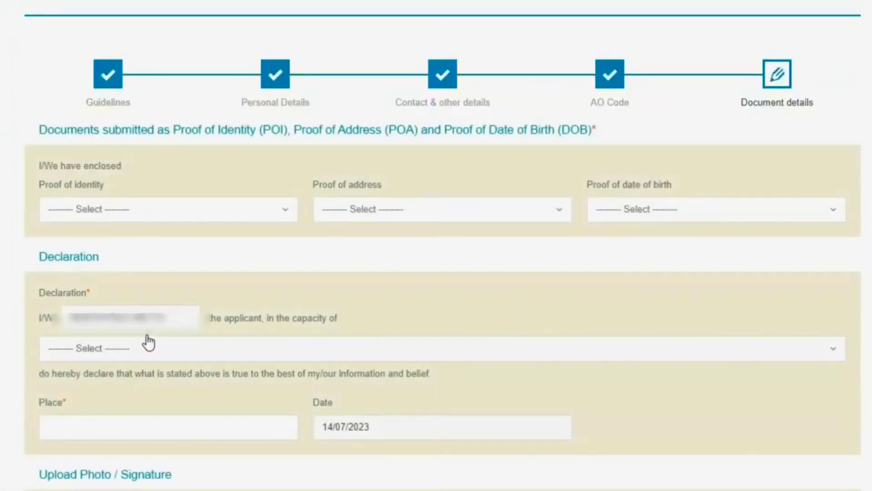
Set proof of identity, address and date of birth to AADHAAR Card issued by the Unique Identification Authority of India, and save the draft
{"action": "left_click", "coordinate": [127, 216]}
{"action": "type", "text": "AA"}
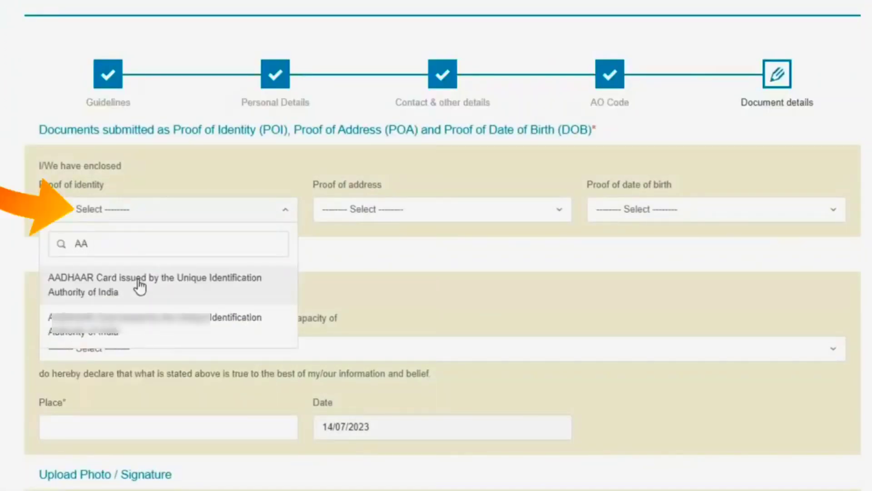
{"action": "left_click", "coordinate": [170, 289]}
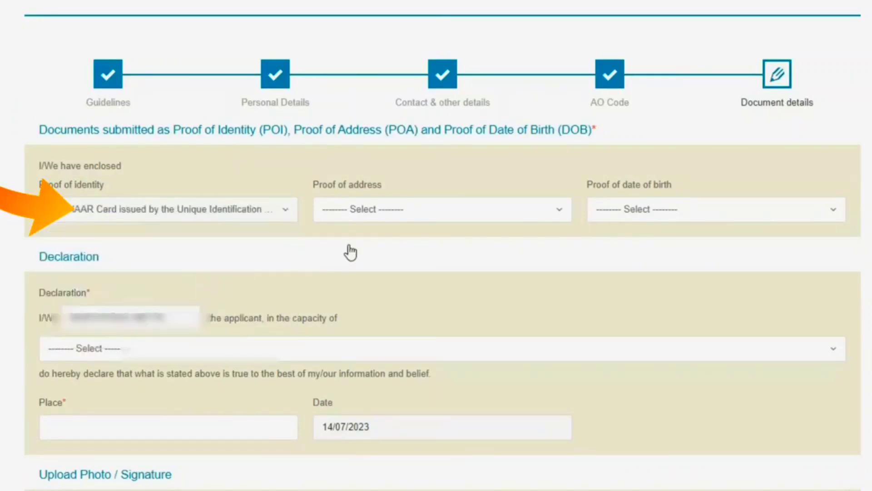
{"action": "left_click", "coordinate": [376, 217]}
{"action": "type", "text": "AA"}
{"action": "left_click", "coordinate": [370, 331]}
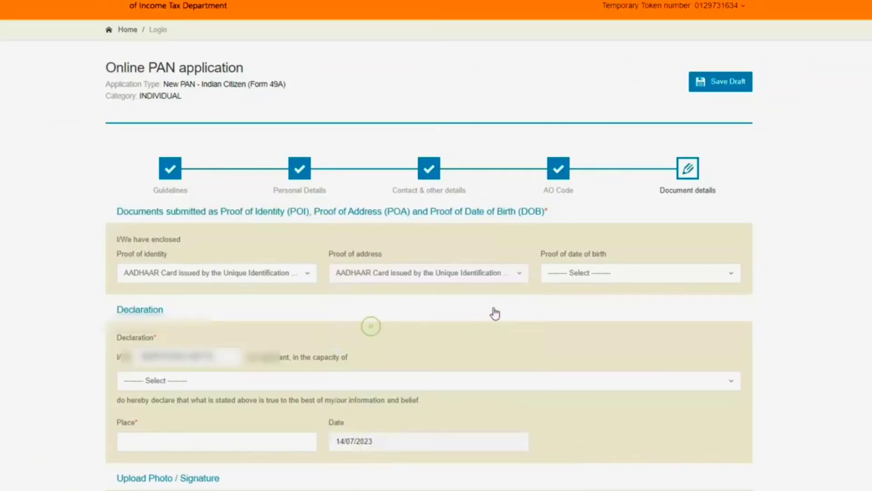
{"action": "left_click", "coordinate": [585, 275]}
{"action": "type", "text": "AA"}
{"action": "left_click", "coordinate": [581, 335]}
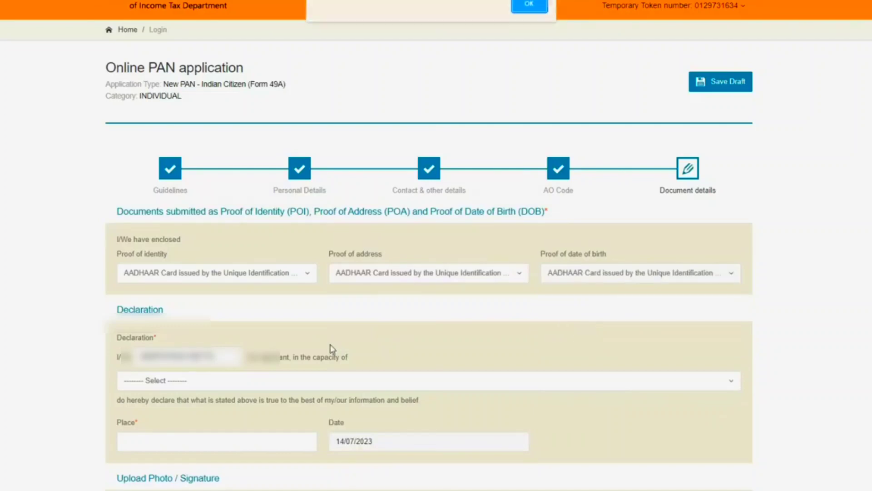
{"action": "left_click", "coordinate": [529, 7]}
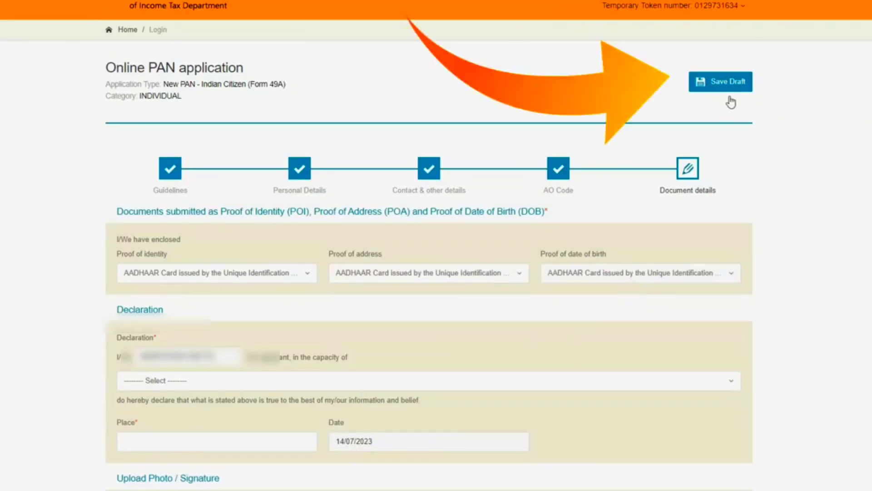
{"action": "left_click", "coordinate": [723, 83]}
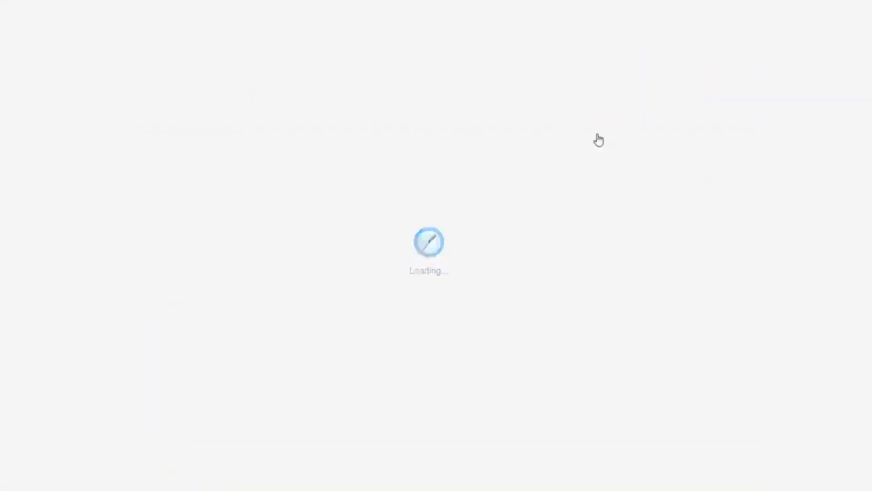
Complete the declaration with the capacity Himself/Herself and the place SRIKAKULAM
{"action": "scroll", "coordinate": [483, 251], "scroll_direction": "down", "scroll_amount": 2}
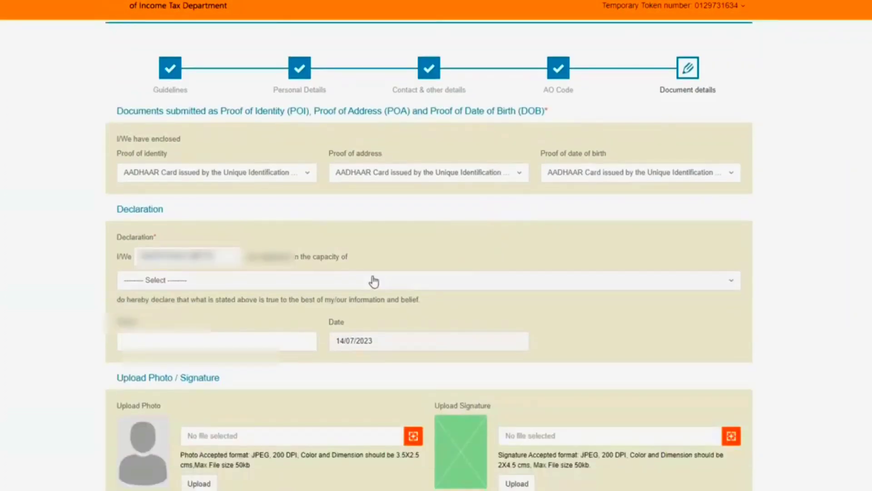
{"action": "left_click", "coordinate": [187, 286]}
{"action": "left_click", "coordinate": [175, 325]}
{"action": "scroll", "coordinate": [173, 314], "scroll_direction": "down", "scroll_amount": 1}
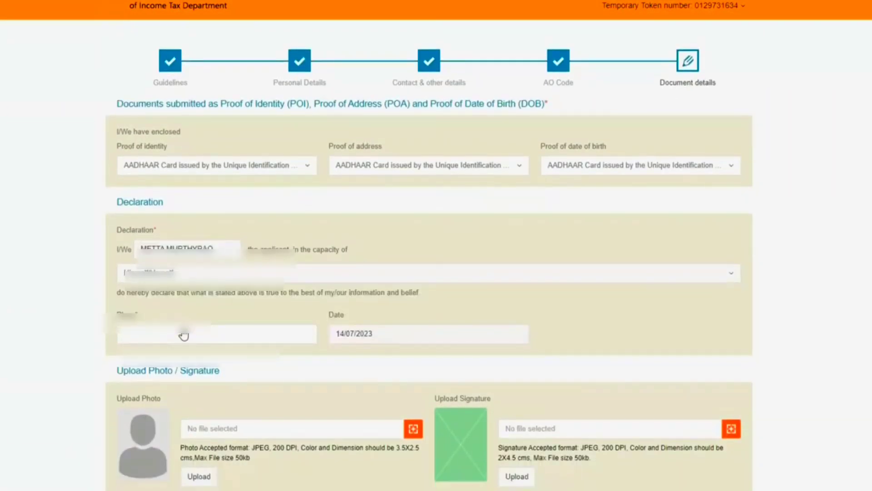
{"action": "left_click", "coordinate": [170, 294]}
{"action": "type", "text": "Sri"}
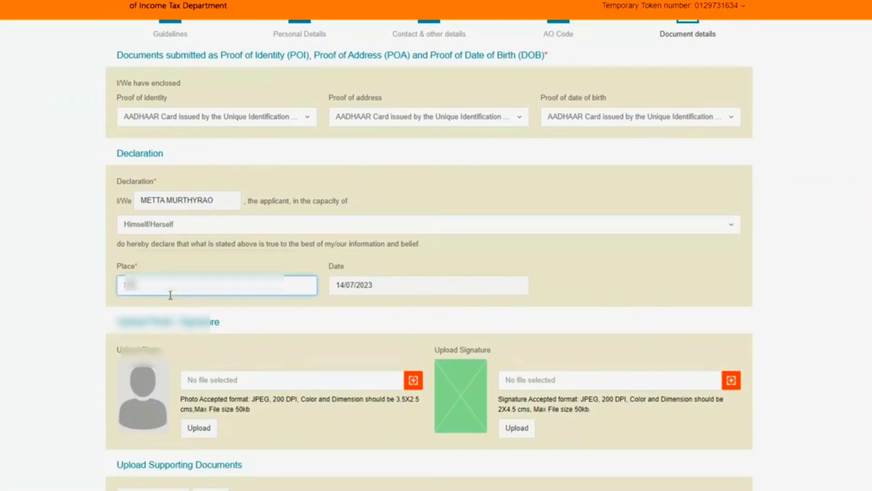
{"action": "type", "text": "nag"}
Upload the photo 64b1539e6b055_download.jpg, the signature and the supporting document 64b154018a3e6_download.pdf, and submit the application form
{"action": "scroll", "coordinate": [171, 294], "scroll_direction": "down", "scroll_amount": 4}
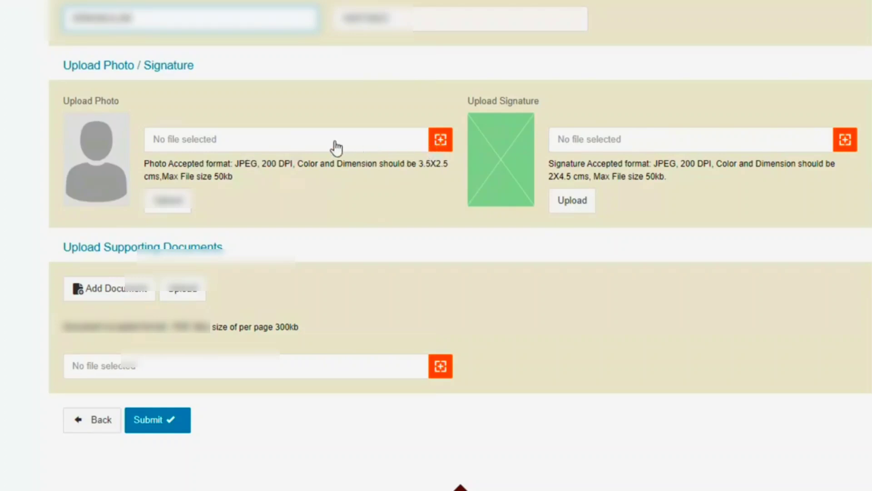
{"action": "left_click", "coordinate": [289, 146]}
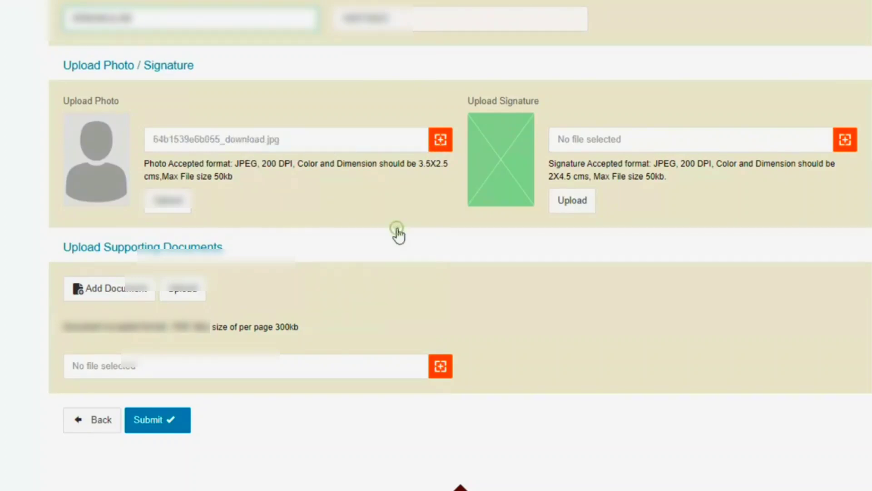
{"action": "left_click", "coordinate": [168, 203]}
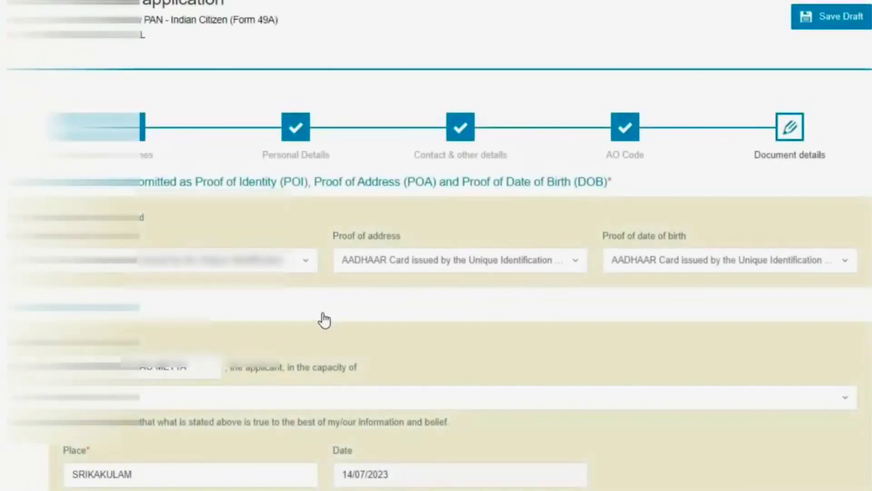
{"action": "scroll", "coordinate": [323, 317], "scroll_direction": "down", "scroll_amount": 10}
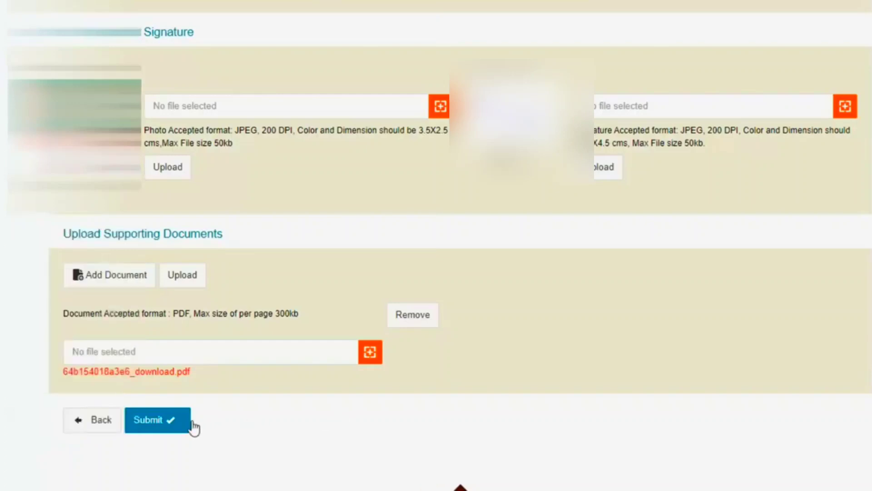
{"action": "left_click", "coordinate": [163, 427]}
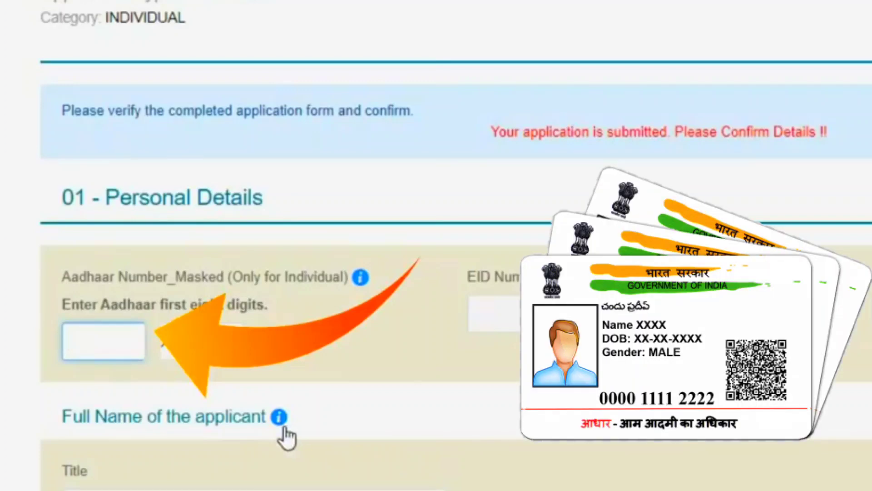
Enter the first eight digits of the applicant's Aadhaar number on the verification form and proceed to payment
{"action": "type", "text": "78"}
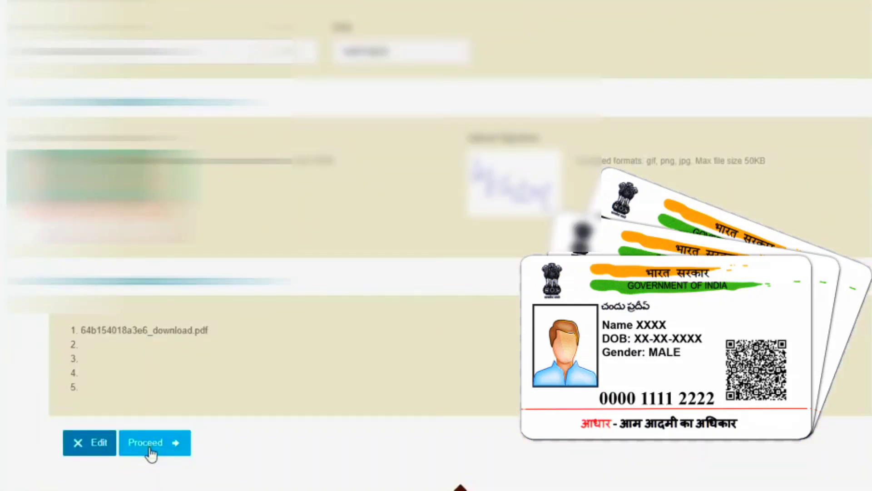
{"action": "left_click", "coordinate": [149, 449]}
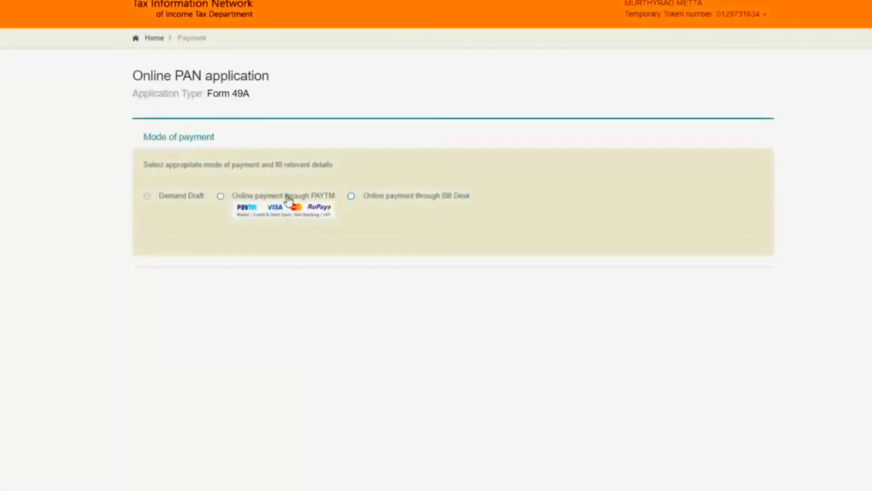
Choose online payment through PAYTM, agree to the terms of service and confirm the payment of the application fee
{"action": "left_click", "coordinate": [224, 199]}
{"action": "scroll", "coordinate": [306, 355], "scroll_direction": "down", "scroll_amount": 4}
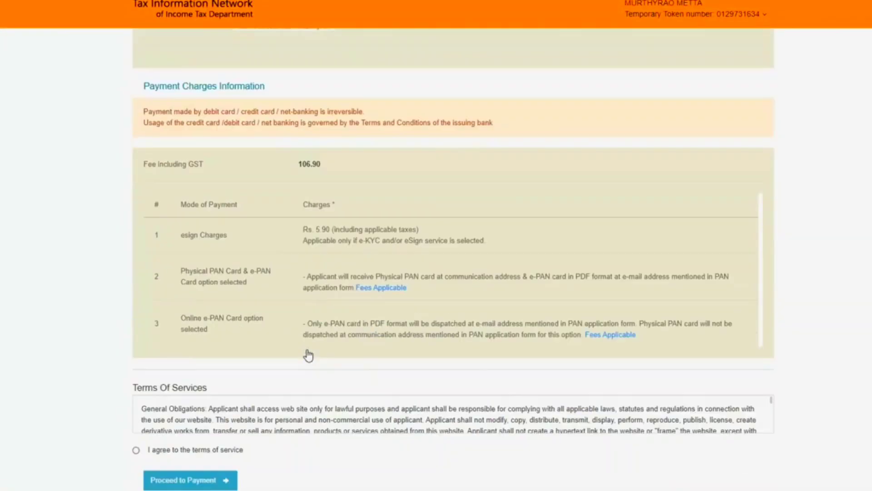
{"action": "left_click", "coordinate": [136, 441]}
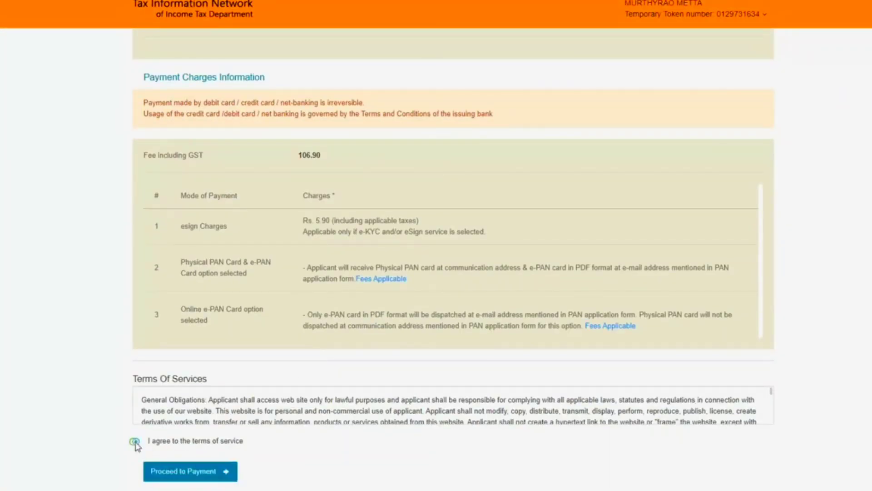
{"action": "left_click", "coordinate": [188, 474]}
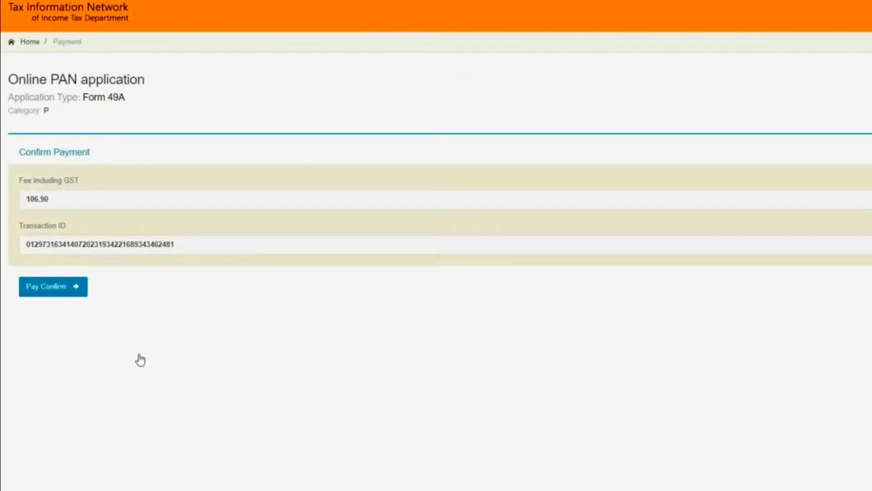
{"action": "left_click", "coordinate": [60, 291]}
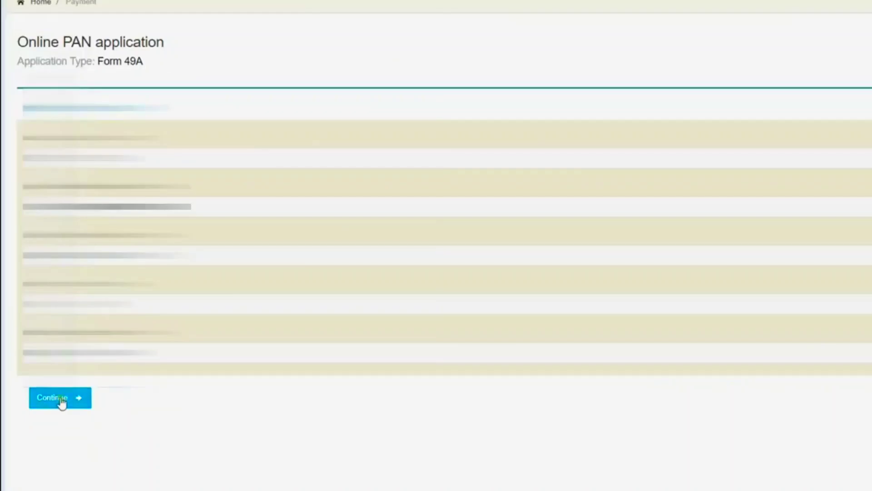
Continue past the payment page, consent to Aadhaar authentication and complete it by submitting the OTP
{"action": "left_click", "coordinate": [63, 402]}
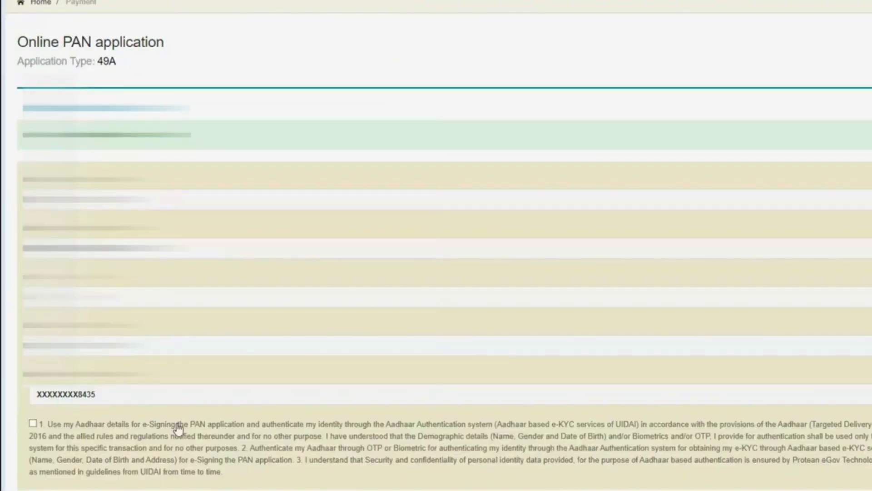
{"action": "scroll", "coordinate": [176, 423], "scroll_direction": "down", "scroll_amount": 3}
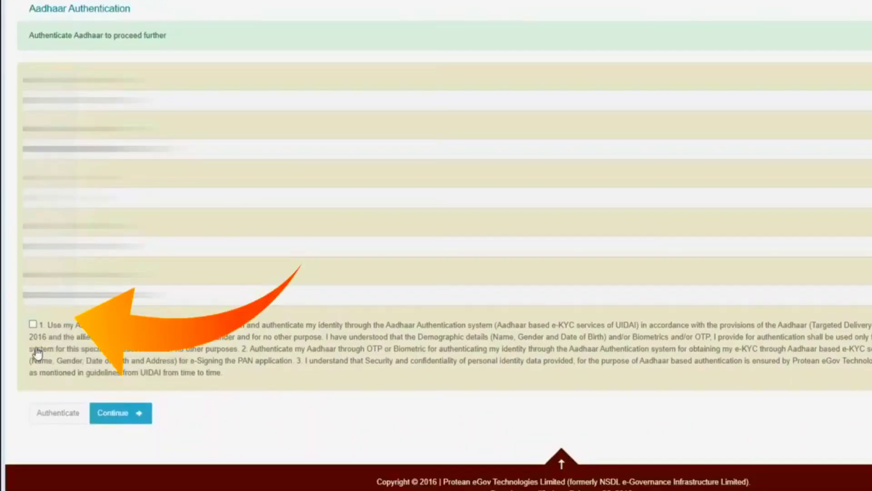
{"action": "left_click", "coordinate": [32, 326]}
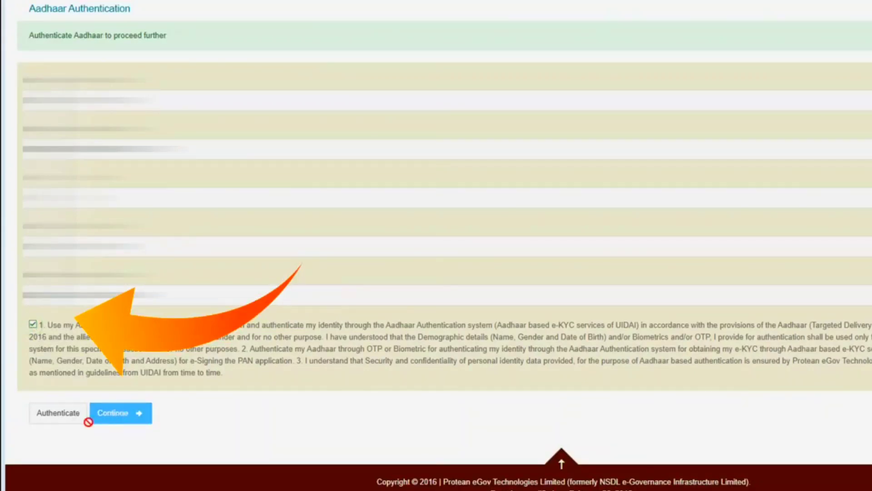
{"action": "left_click", "coordinate": [48, 418]}
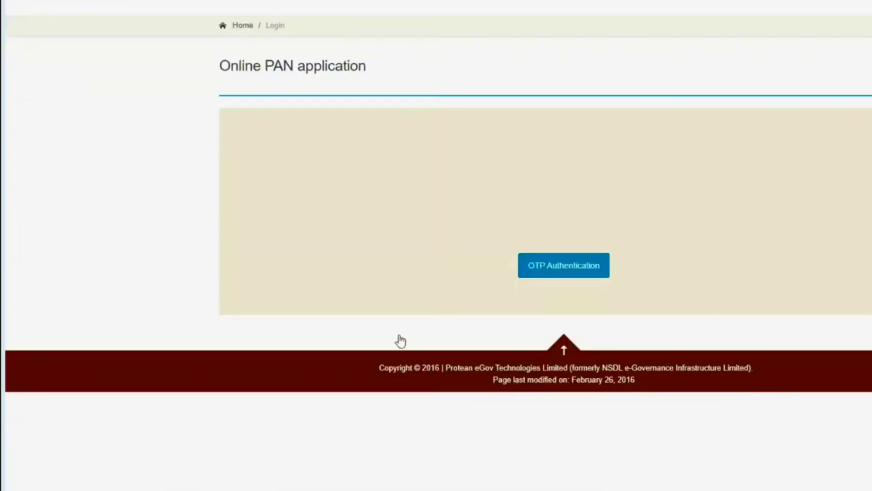
{"action": "left_click", "coordinate": [569, 274]}
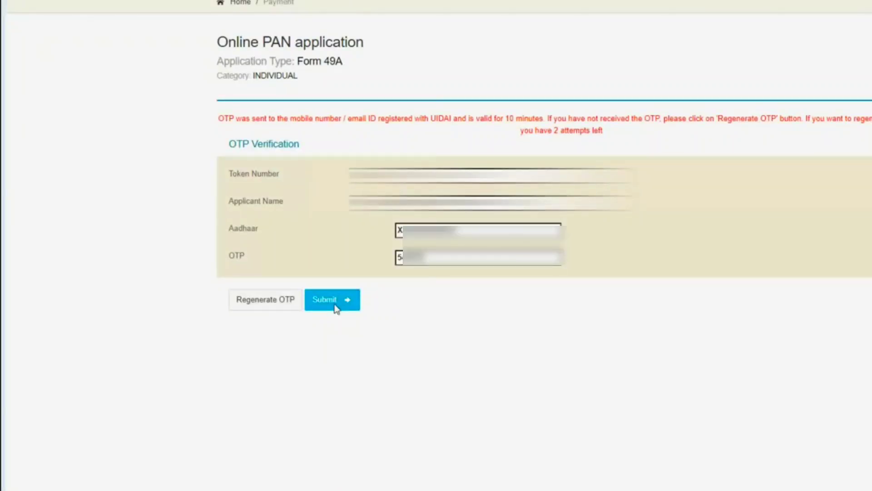
{"action": "left_click", "coordinate": [335, 307]}
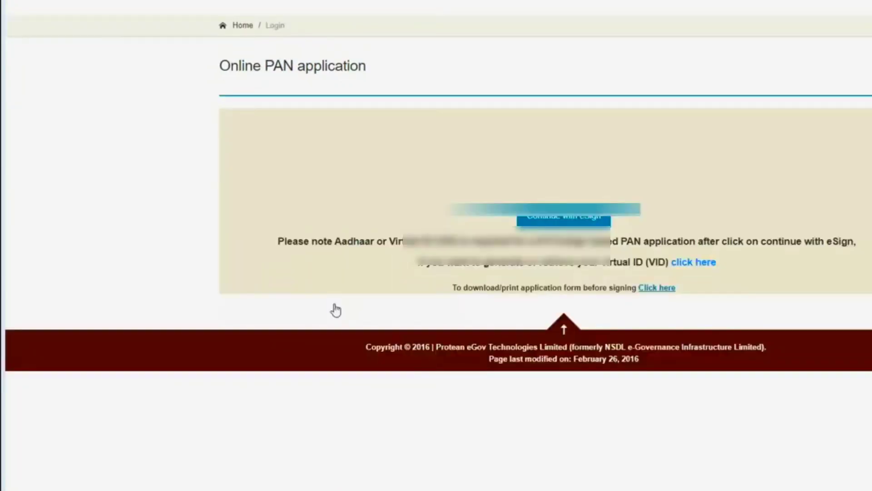
Continue with eSign, enter the applicant's Aadhaar number, authorize Protean to use the Aadhaar details and request the OTP
{"action": "left_click", "coordinate": [552, 217]}
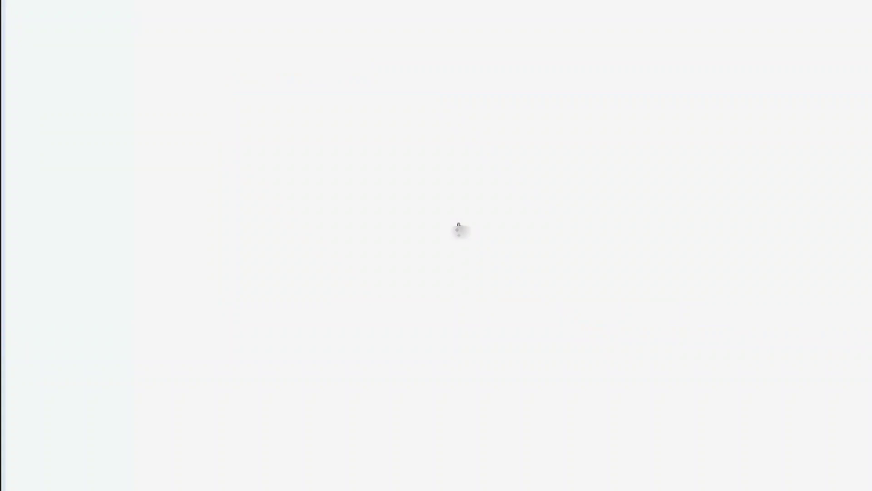
{"action": "left_click", "coordinate": [473, 187]}
{"action": "key", "text": "ctrl+v"}
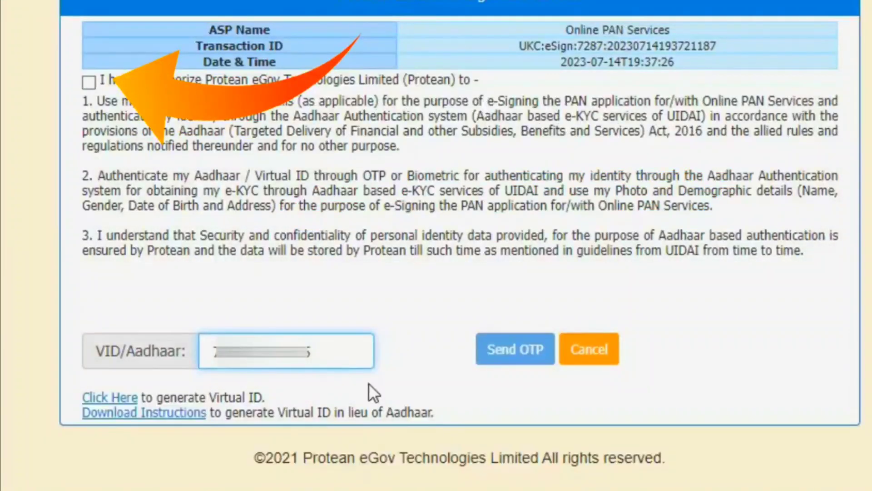
{"action": "left_click", "coordinate": [512, 350]}
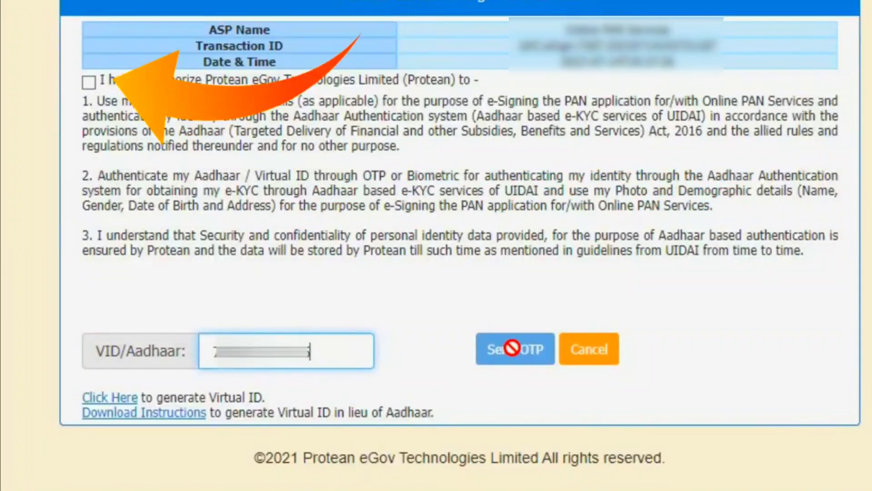
{"action": "left_click", "coordinate": [89, 82]}
{"action": "left_click", "coordinate": [514, 359]}
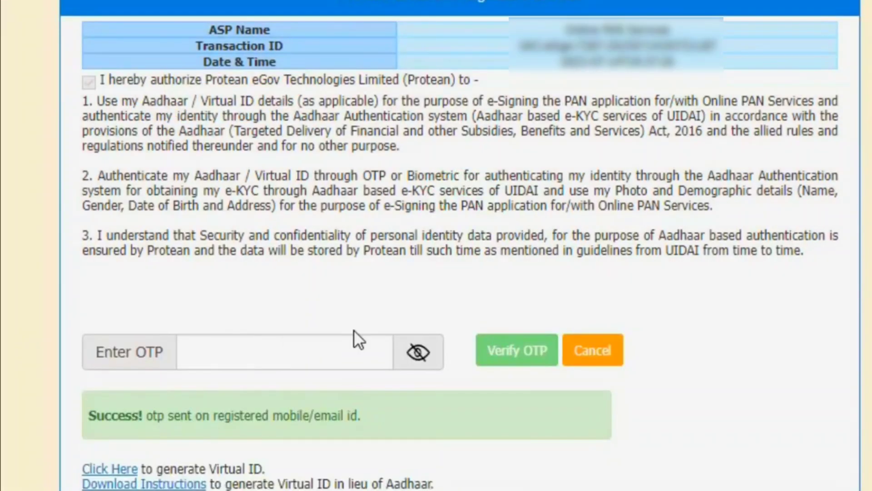
Enter the six-digit OTP for the eSign and verify it
{"action": "left_click", "coordinate": [354, 330]}
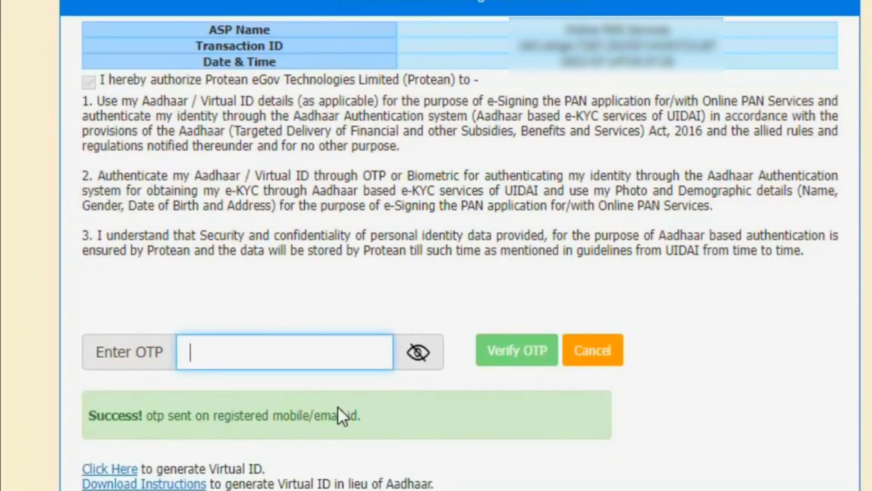
{"action": "type", "text": "•••"}
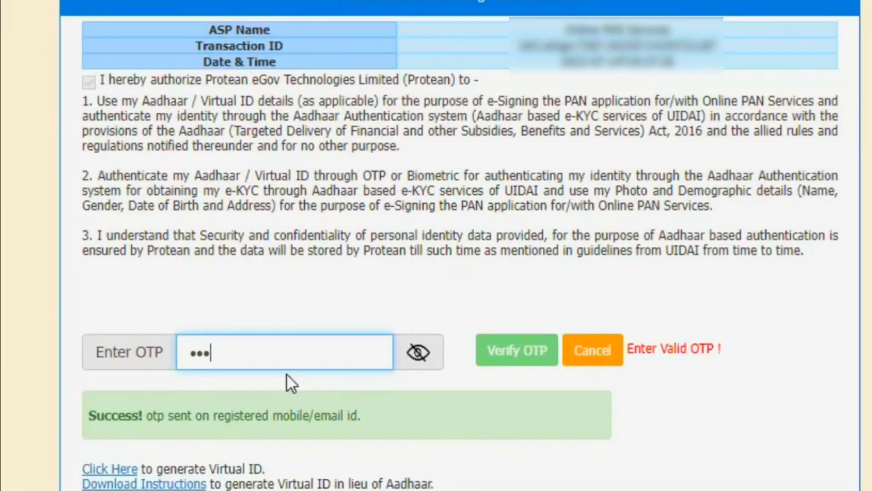
{"action": "type", "text": "•••"}
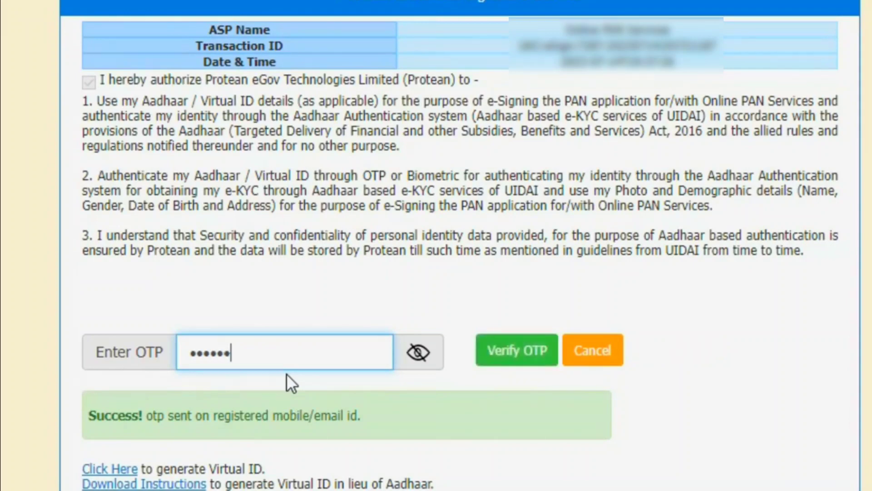
{"action": "left_click", "coordinate": [503, 356]}
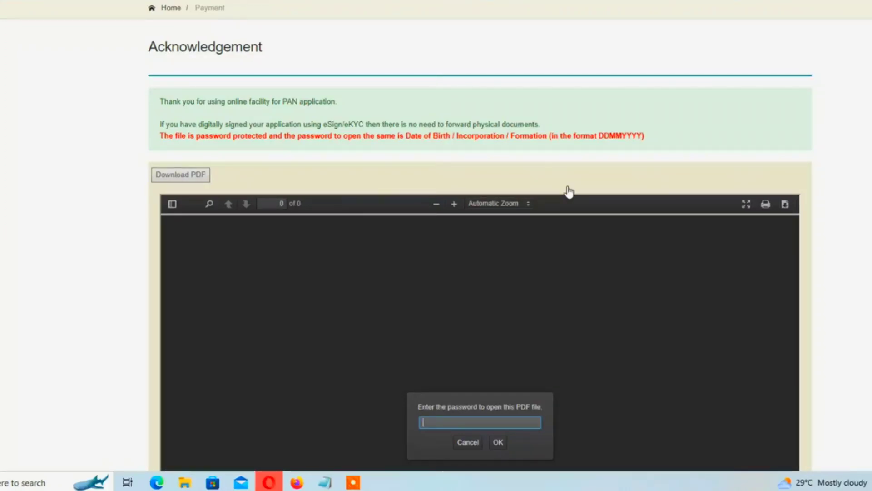
Open the protected acknowledgement PDF by entering its password and look through its pages
{"action": "scroll", "coordinate": [568, 191], "scroll_direction": "down", "scroll_amount": 1}
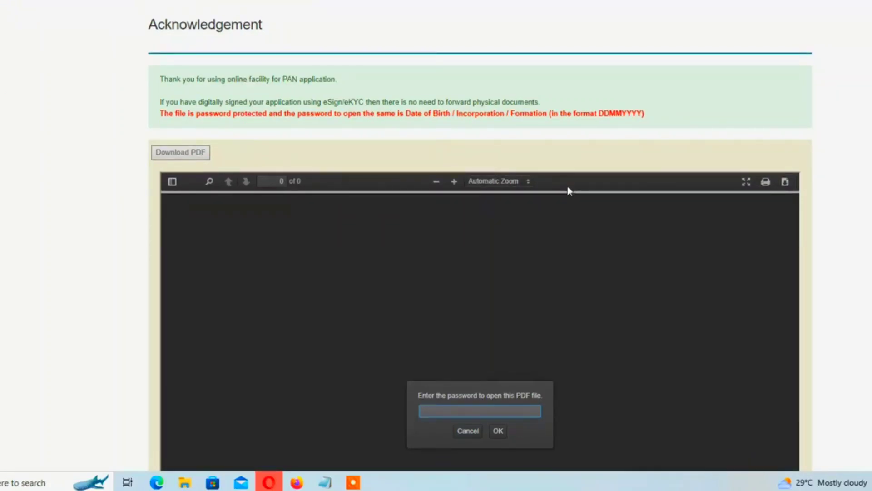
{"action": "key", "text": "ctrl+v"}
{"action": "left_click", "coordinate": [498, 430]}
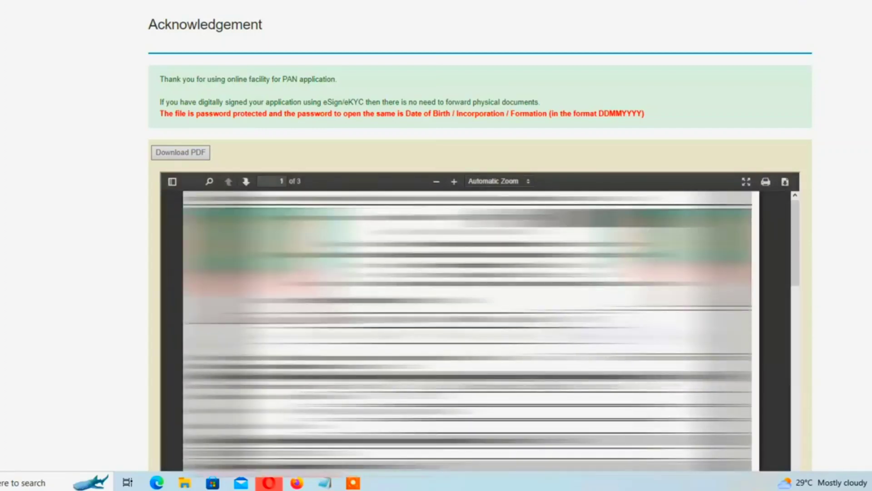
{"action": "scroll", "coordinate": [772, 372], "scroll_direction": "down", "scroll_amount": 15}
{"action": "scroll", "coordinate": [792, 395], "scroll_direction": "down", "scroll_amount": 6}
{"action": "scroll", "coordinate": [814, 401], "scroll_direction": "up", "scroll_amount": 4}
{"action": "scroll", "coordinate": [477, 318], "scroll_direction": "up", "scroll_amount": 10}
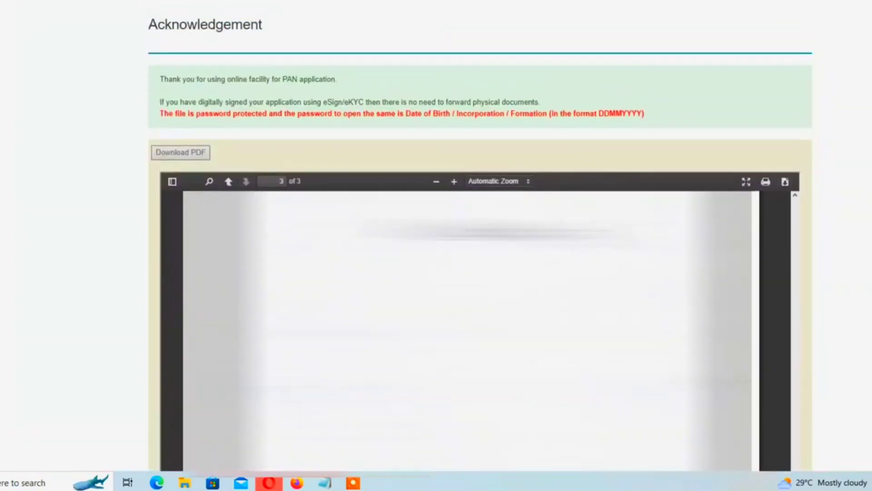
{"action": "scroll", "coordinate": [771, 204], "scroll_direction": "up", "scroll_amount": 2}
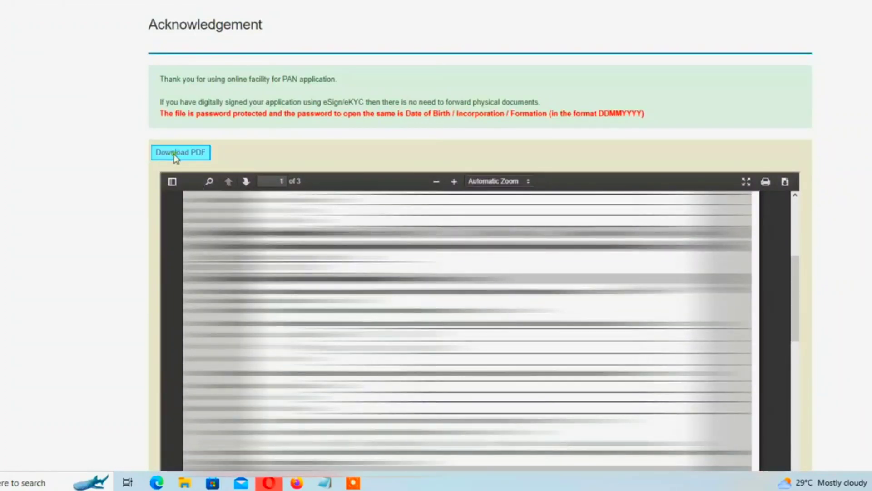
{"action": "scroll", "coordinate": [468, 318], "scroll_direction": "up", "scroll_amount": 3}
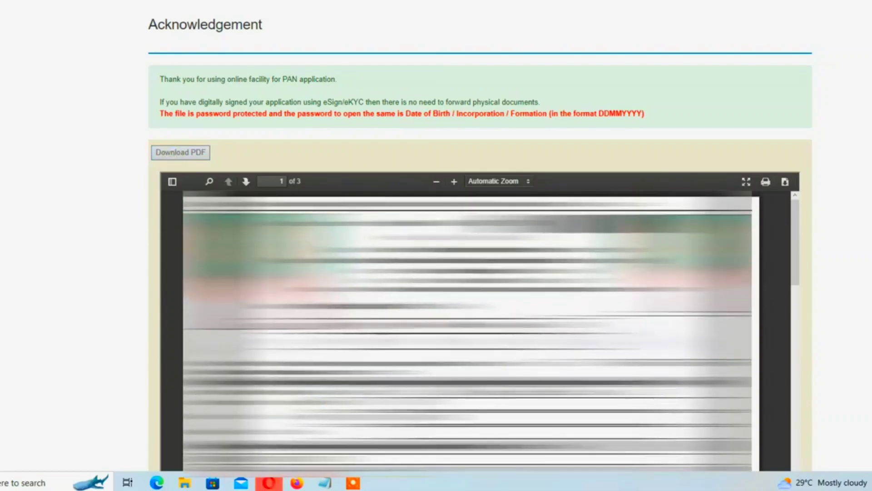